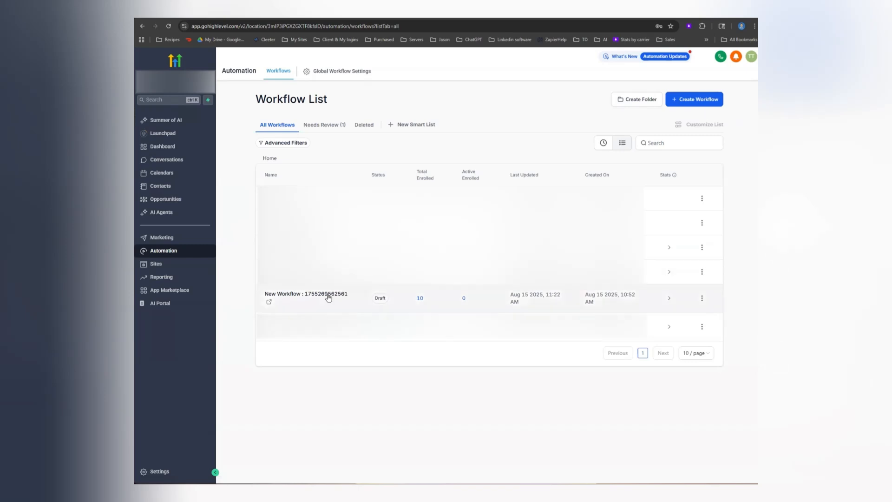
click(316, 297)
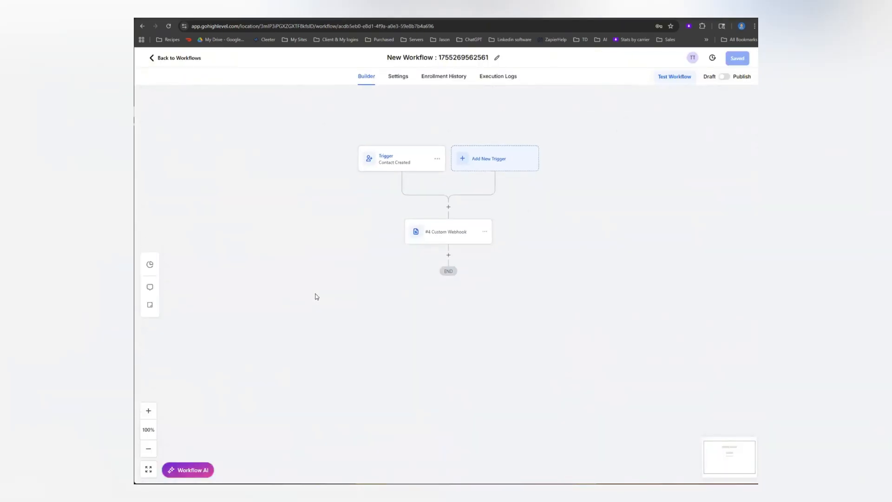
click(393, 161)
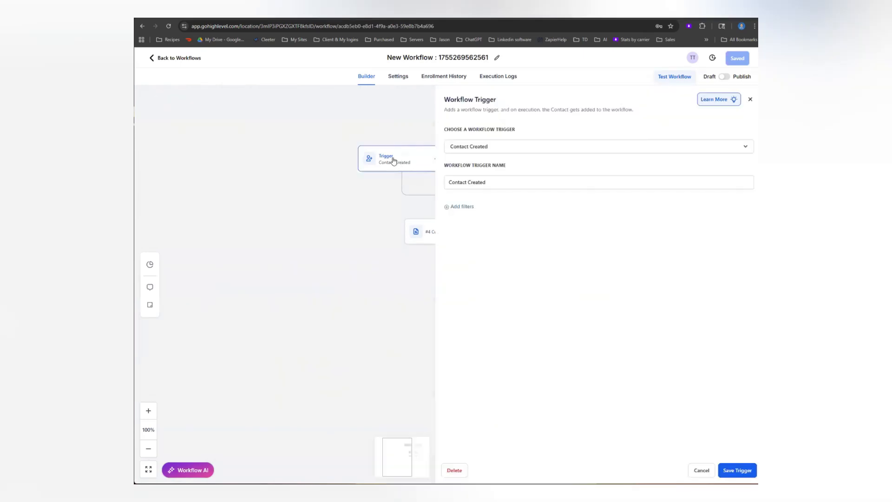
click(499, 149)
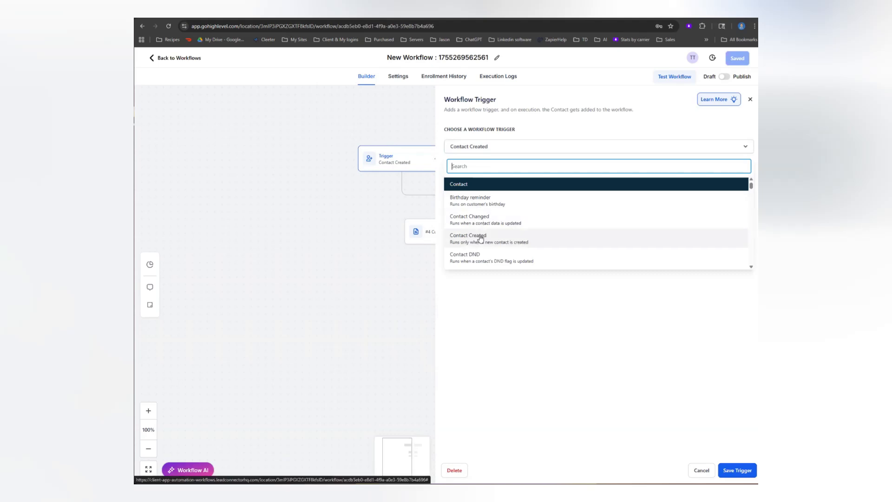
click(565, 333)
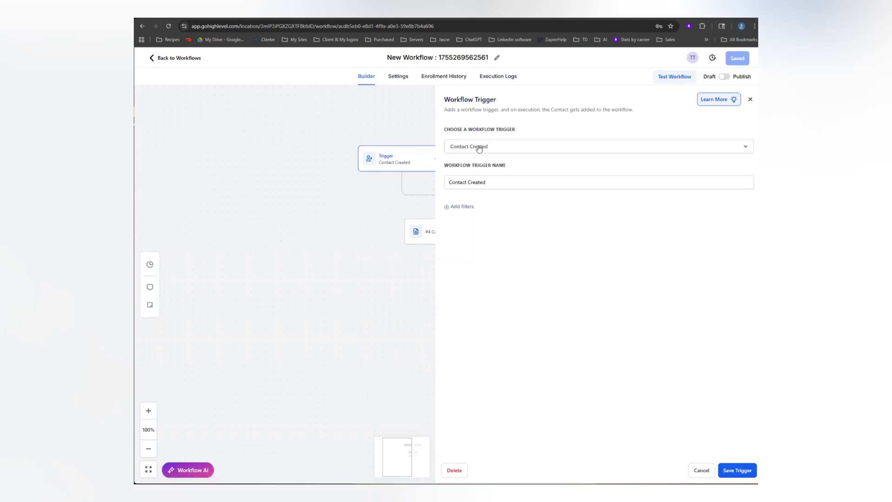
drag(490, 183, 445, 181)
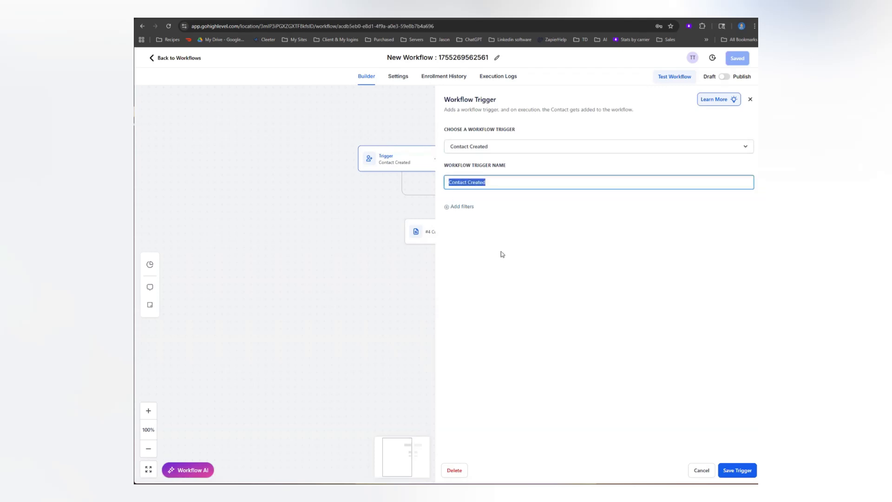
click(728, 469)
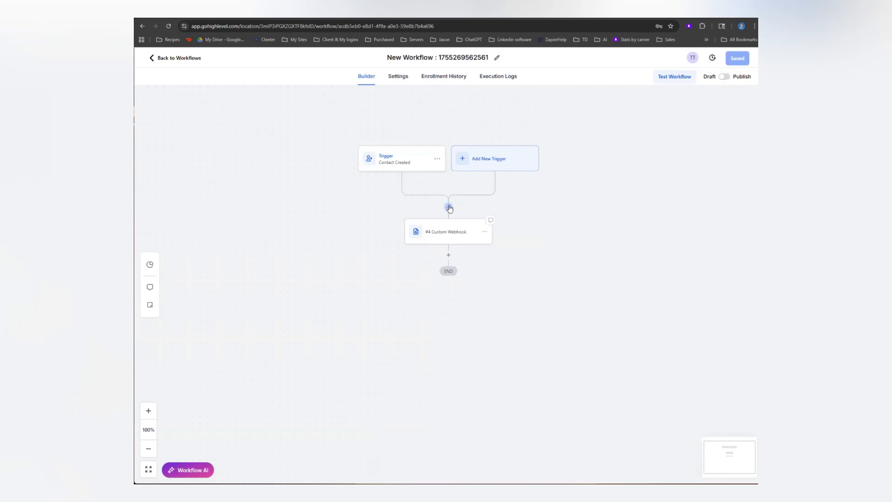
- Search the workflow's available actions for "web" and examine the sample raw contact payload on Webhook.site
click(448, 207)
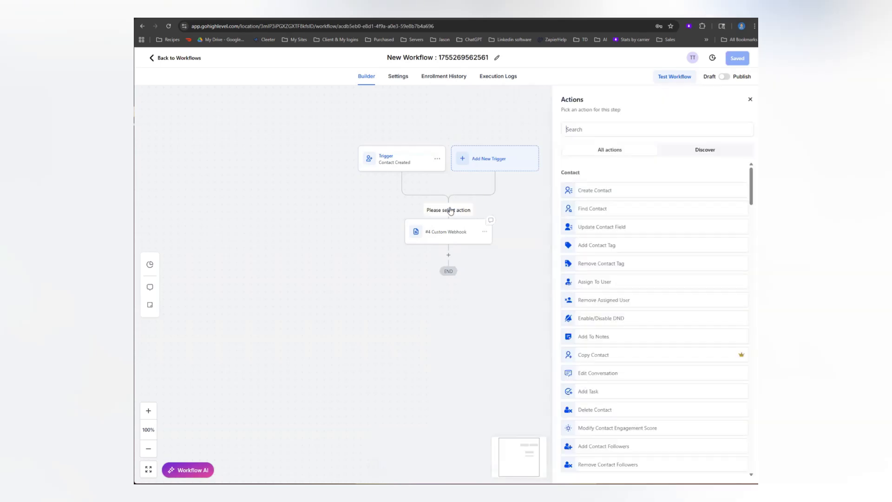
click(593, 129)
text(web)
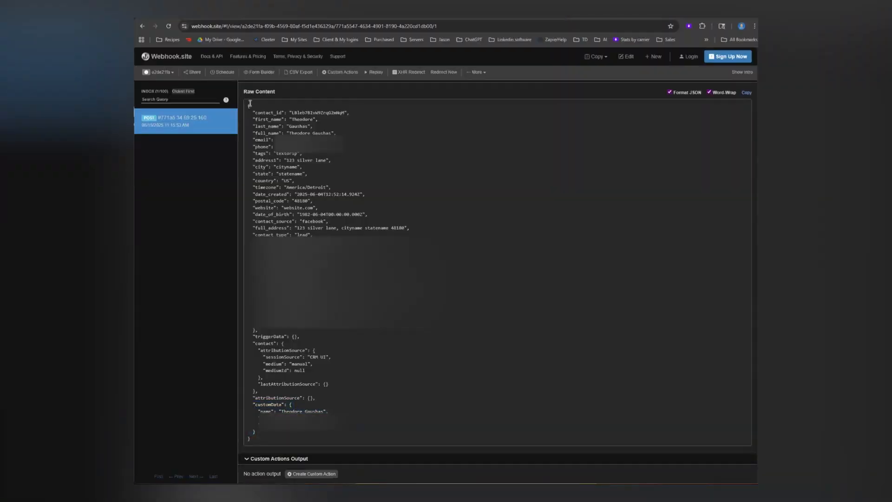
drag(250, 103, 339, 451)
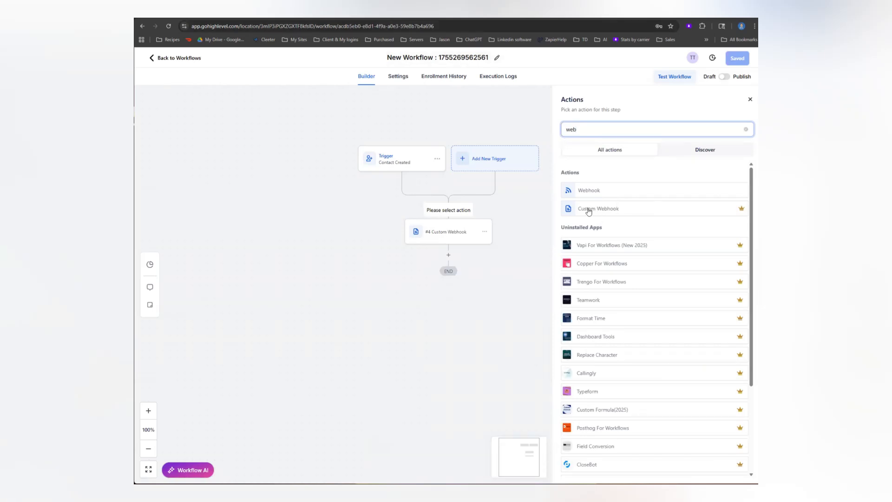
- Open the existing #4 Custom Webhook action's settings, and open the Textdrip API documentation from Textdrip's integrations
click(445, 235)
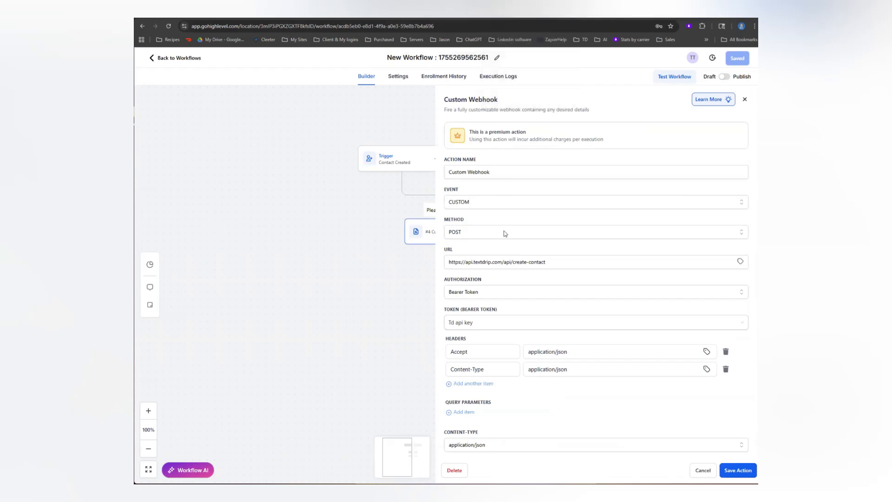
click(528, 16)
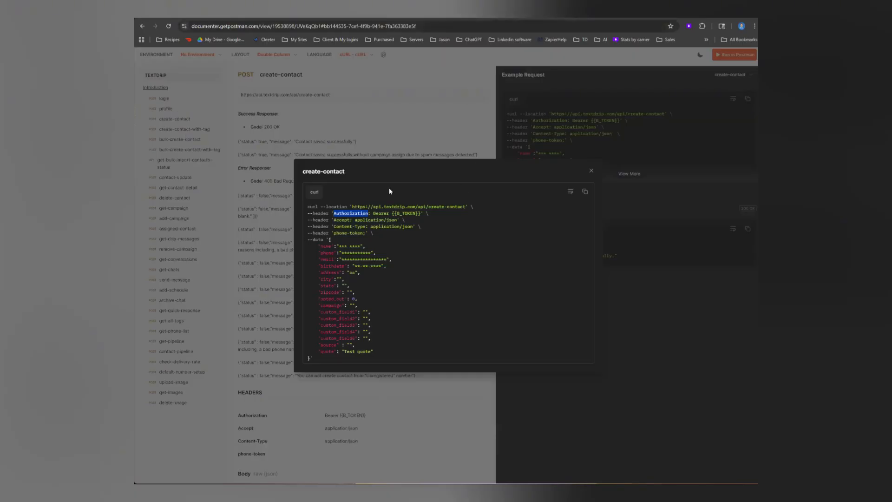
click(254, 16)
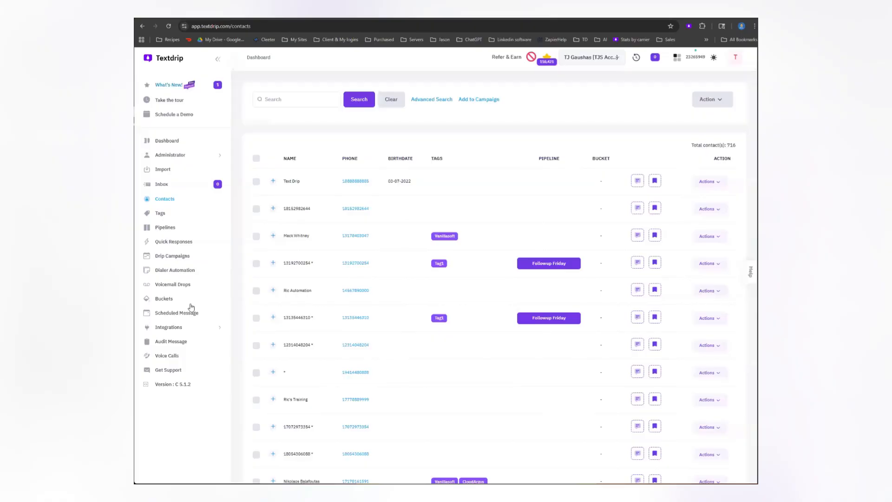
click(175, 327)
scroll(169, 350, down, 2)
click(169, 391)
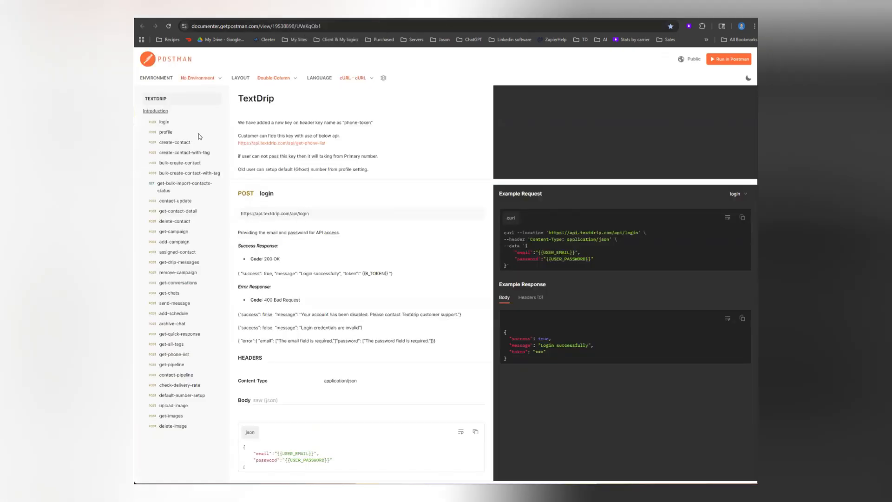
- Compare the create-contact and create-contact-with-tag endpoints, examining the tags block in the latter's full example request
click(178, 142)
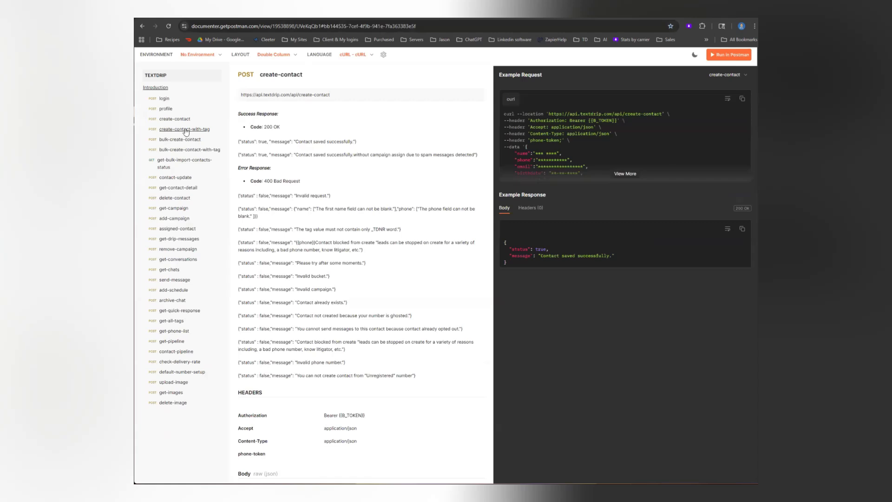
click(179, 130)
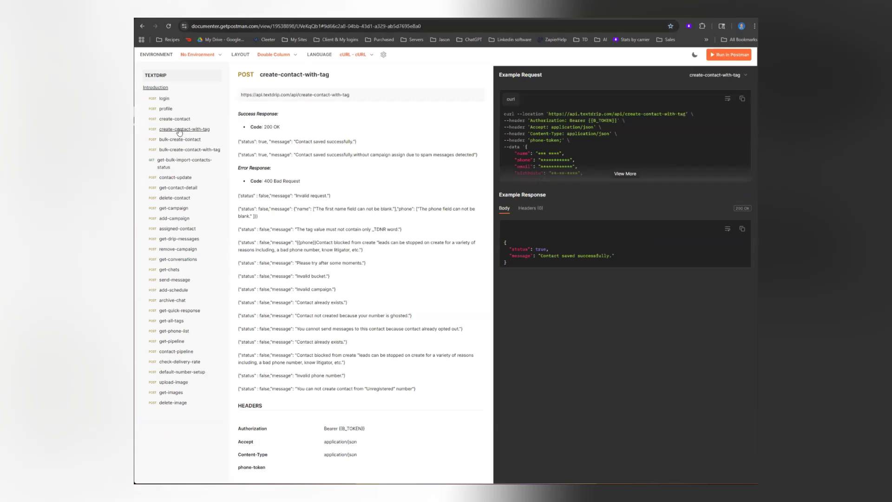
click(624, 172)
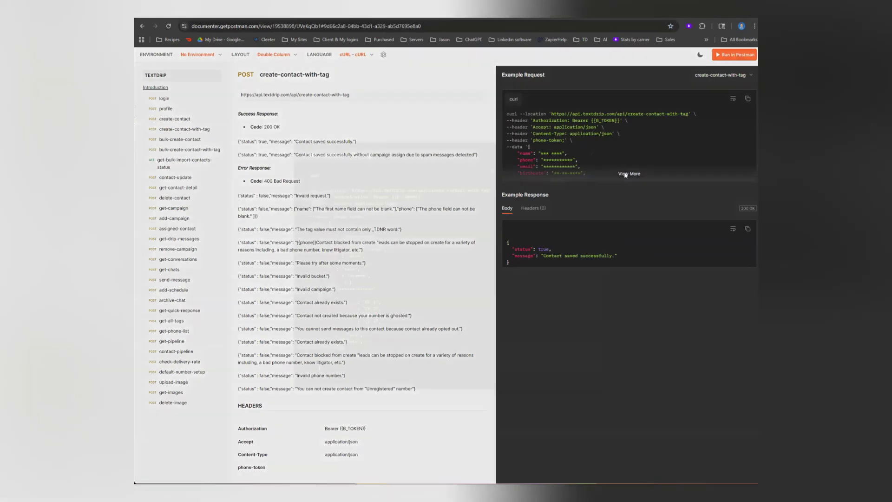
drag(322, 376, 309, 227)
click(402, 267)
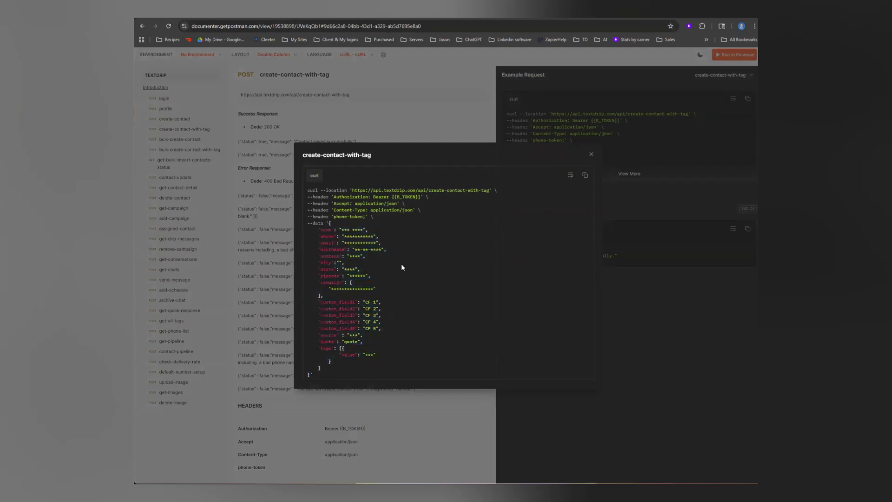
drag(334, 360, 319, 347)
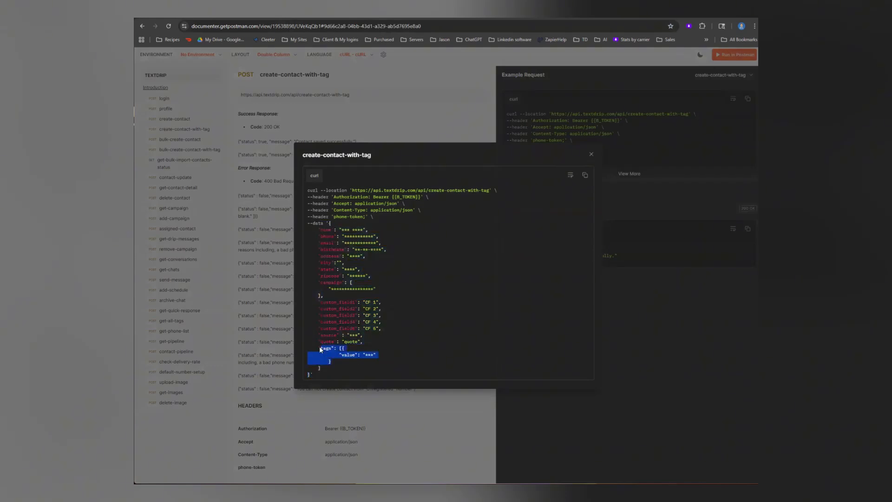
click(417, 347)
click(591, 154)
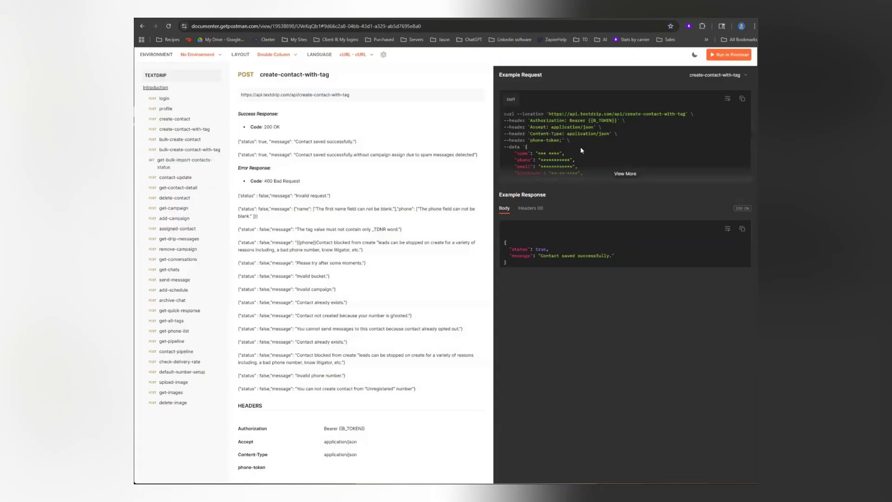
- Examine the full create-contact example request, covering its URL, Authorization and Accept headers, and JSON data body
click(180, 120)
click(620, 175)
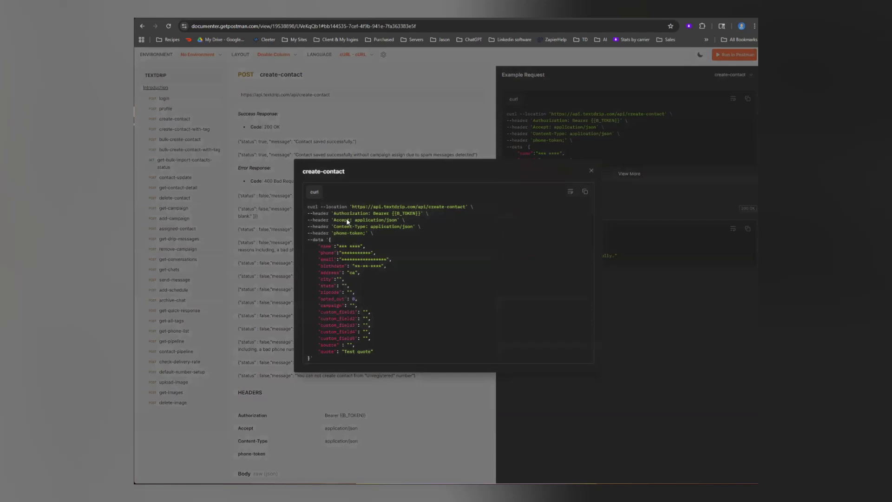
drag(352, 206, 467, 208)
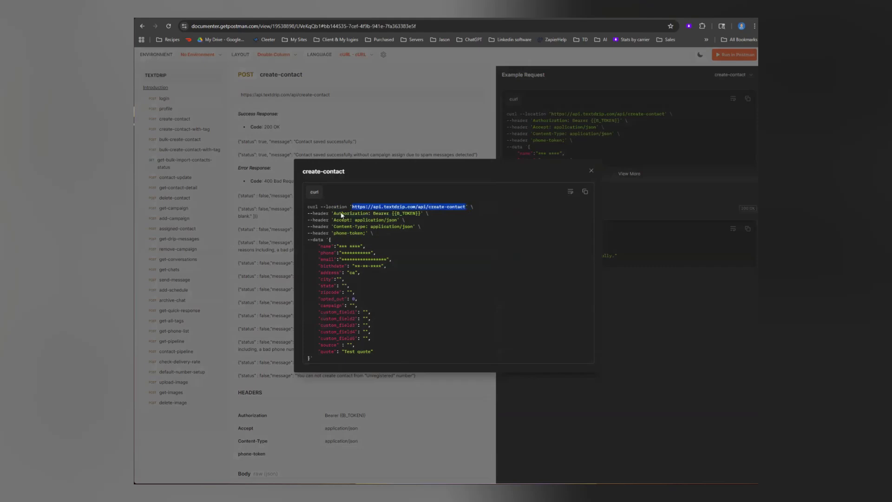
drag(318, 212, 380, 214)
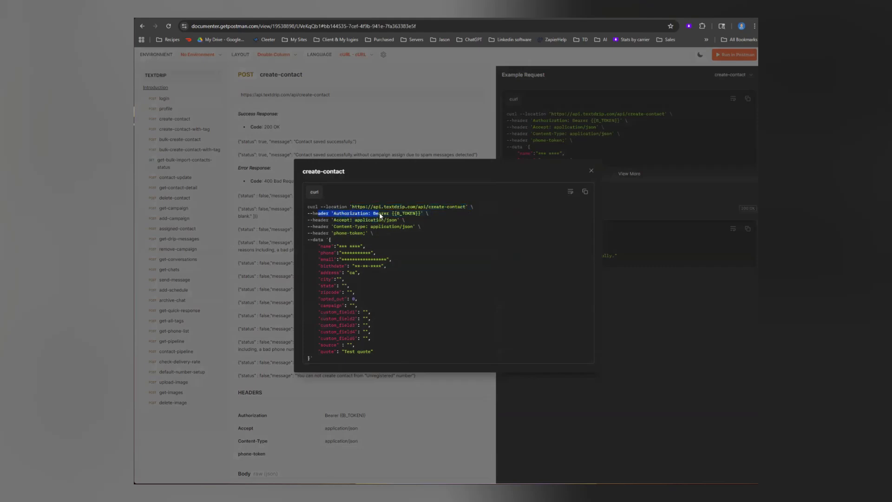
double_click(381, 214)
double_click(339, 220)
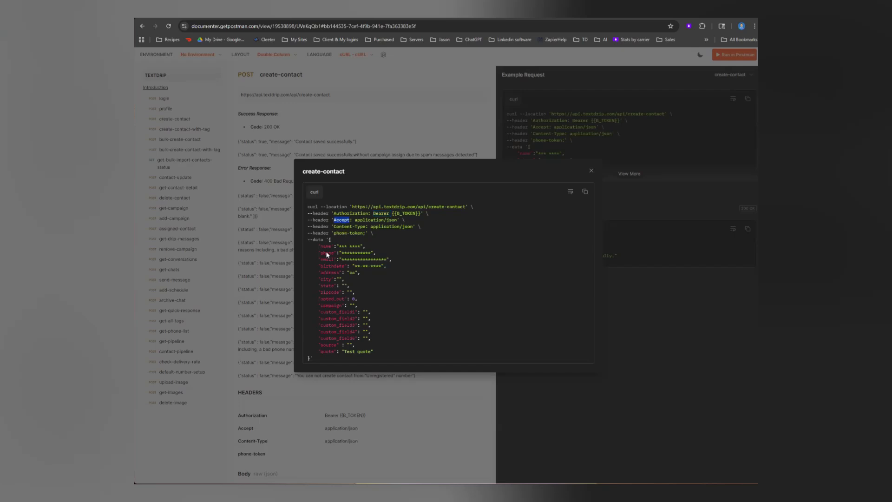
drag(329, 238, 310, 358)
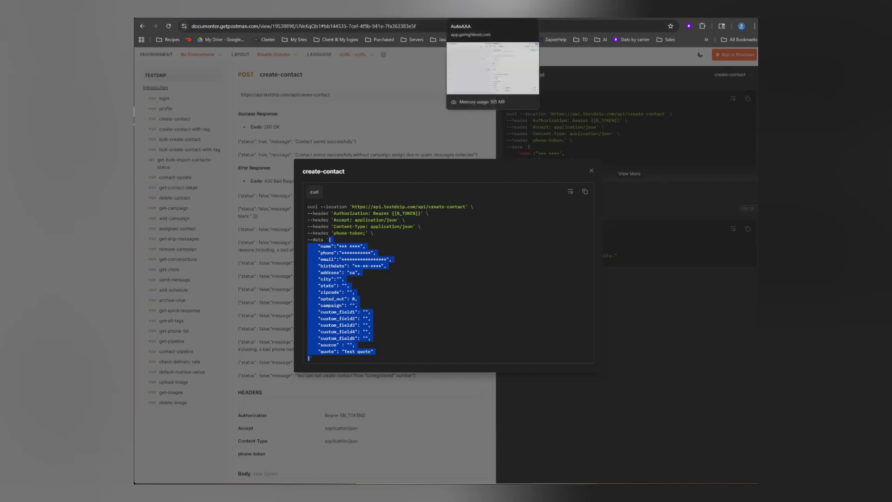
- Switch back to HighLevel and review the Custom Webhook's URL, authorization type and token selection, checking Textdrip for the key's source
click(470, 14)
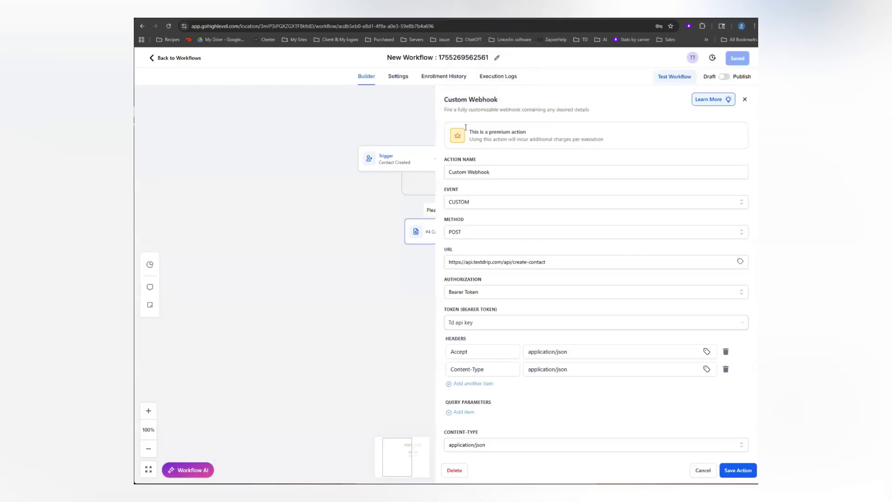
drag(463, 263, 566, 263)
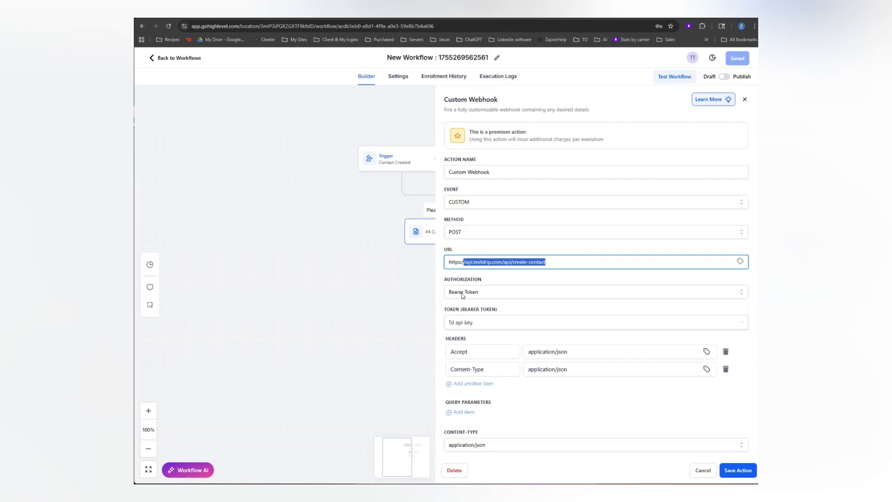
click(489, 292)
click(489, 293)
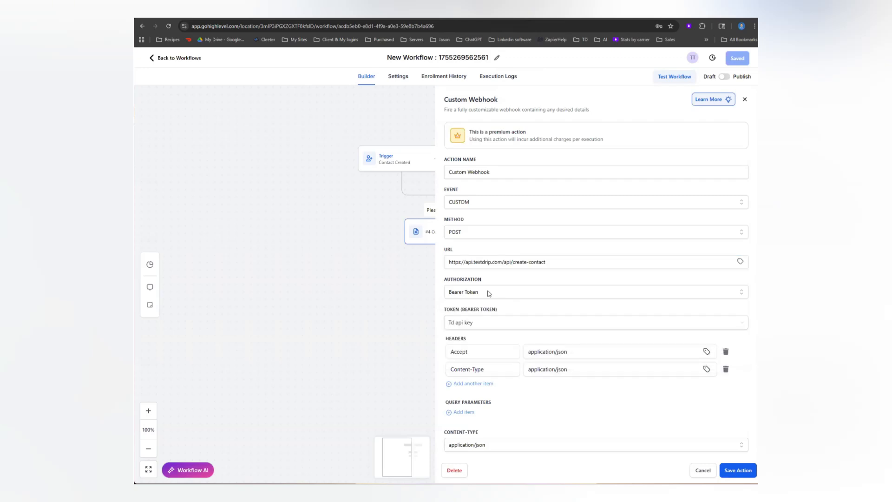
click(480, 323)
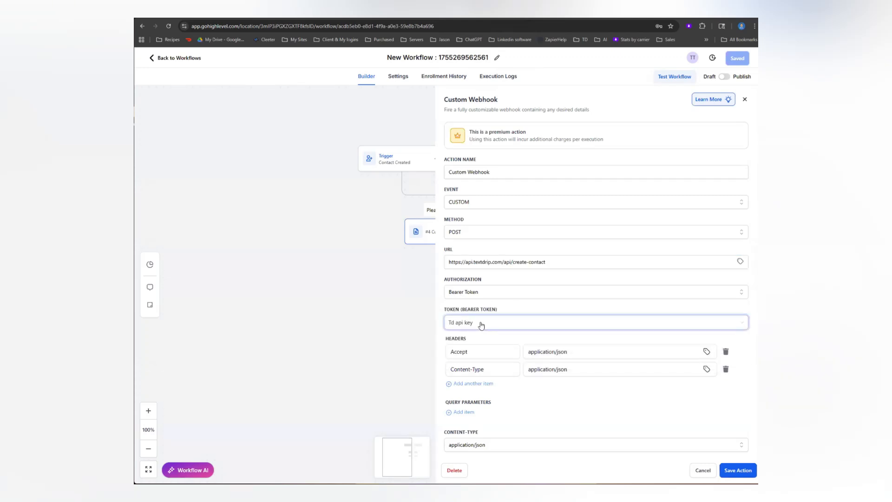
click(481, 324)
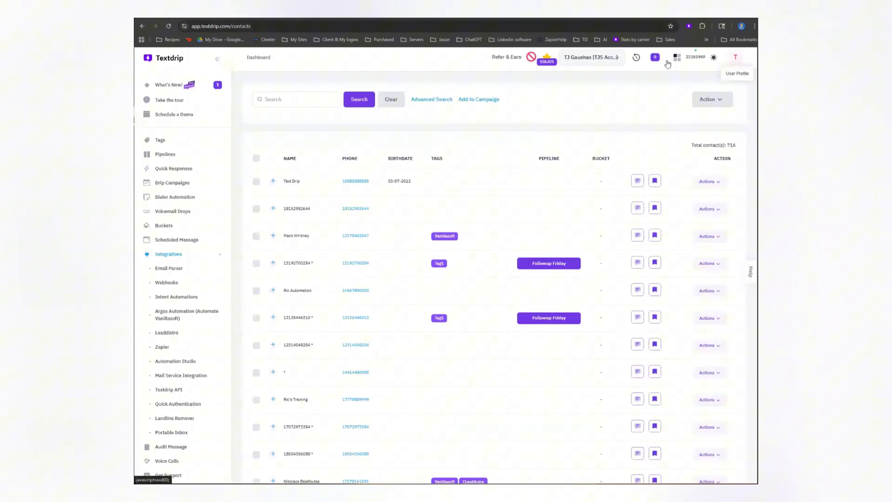
mouse_move(667, 63)
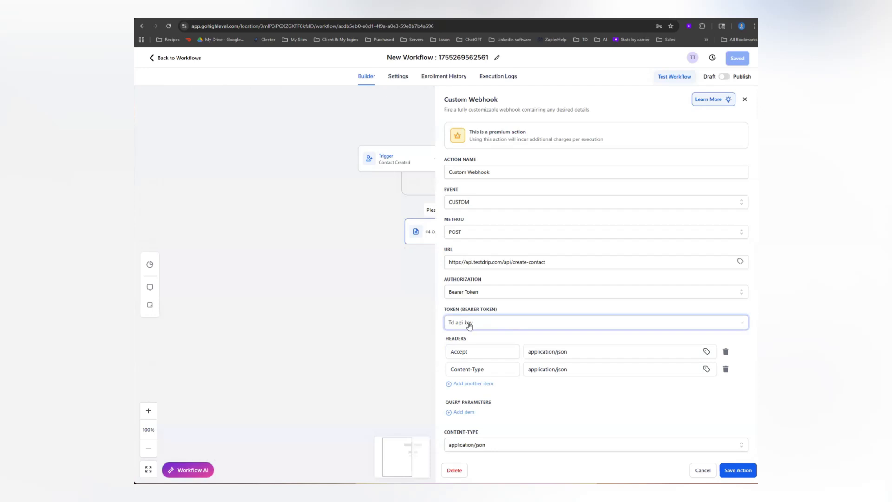
- Check the Custom Webhook's Accept and Content-Type headers against the create-contact request, and view its content type and raw body
click(463, 352)
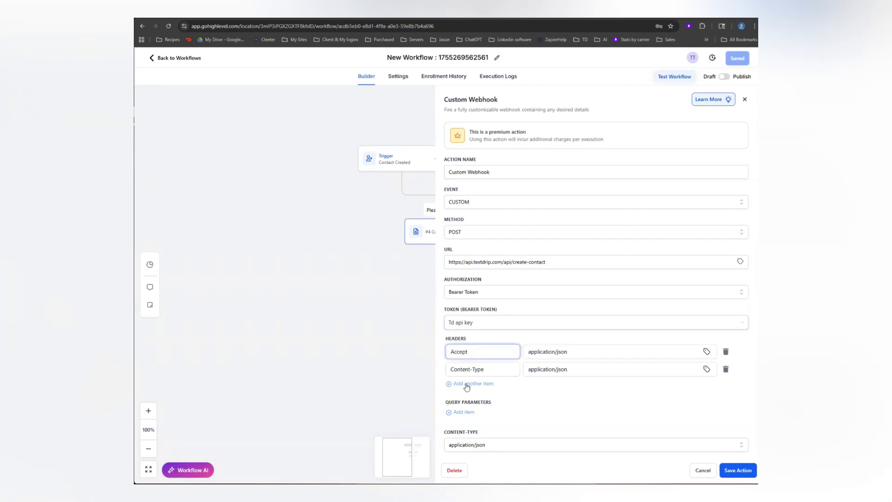
double_click(460, 352)
click(488, 370)
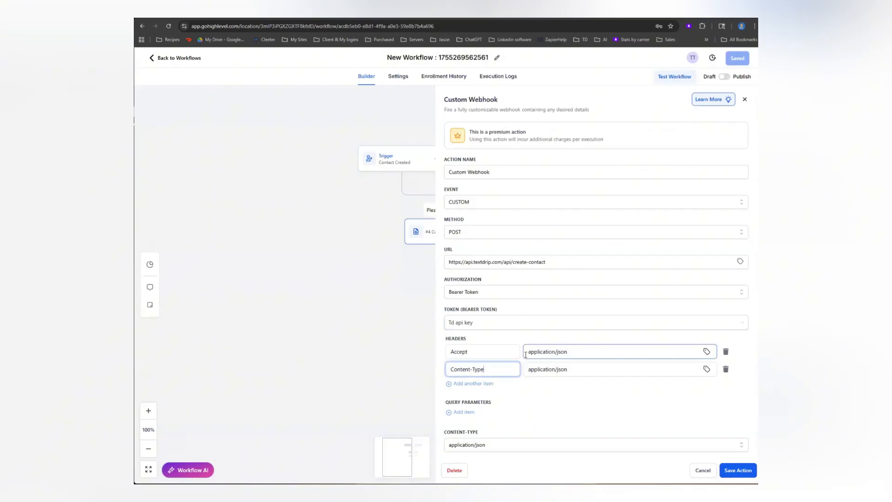
click(563, 351)
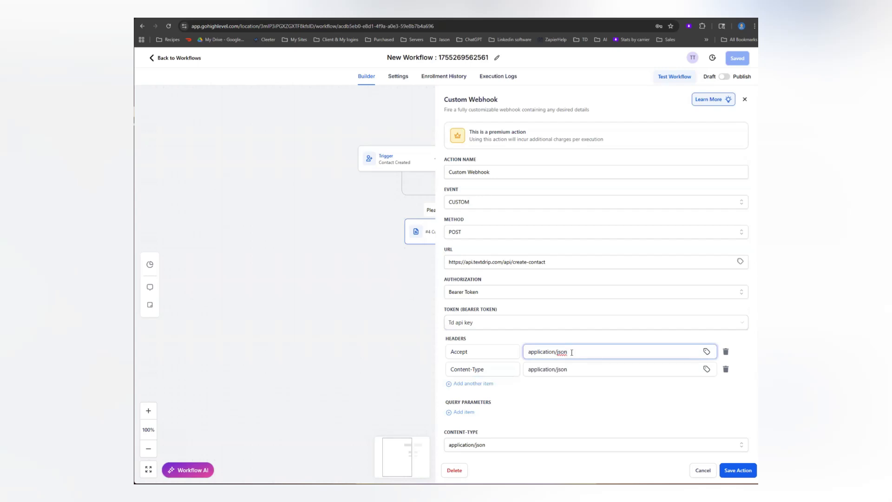
scroll(571, 352, down, 4)
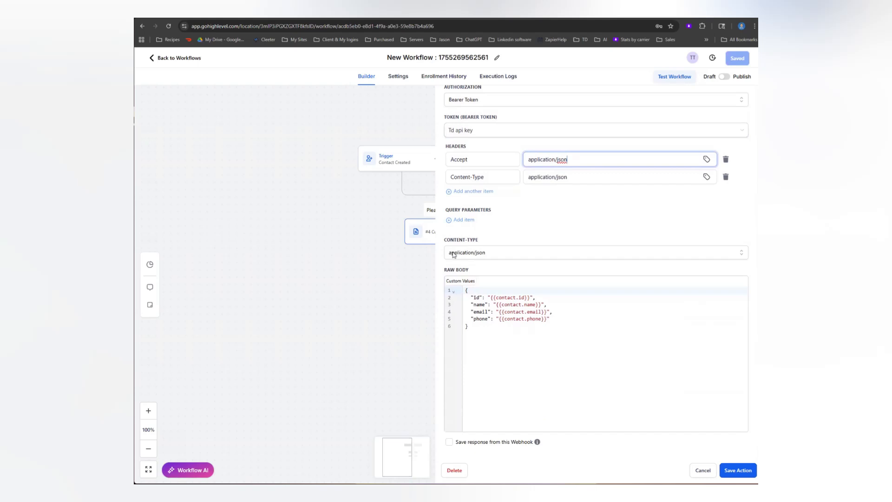
- Remove the id line from the Custom Webhook's raw body, keeping the name, email and phone lines
click(476, 334)
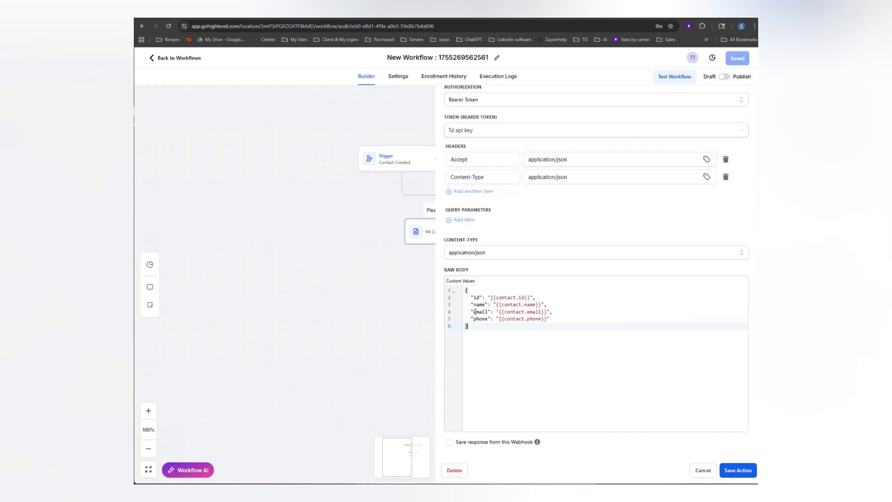
key(ctrl+a)
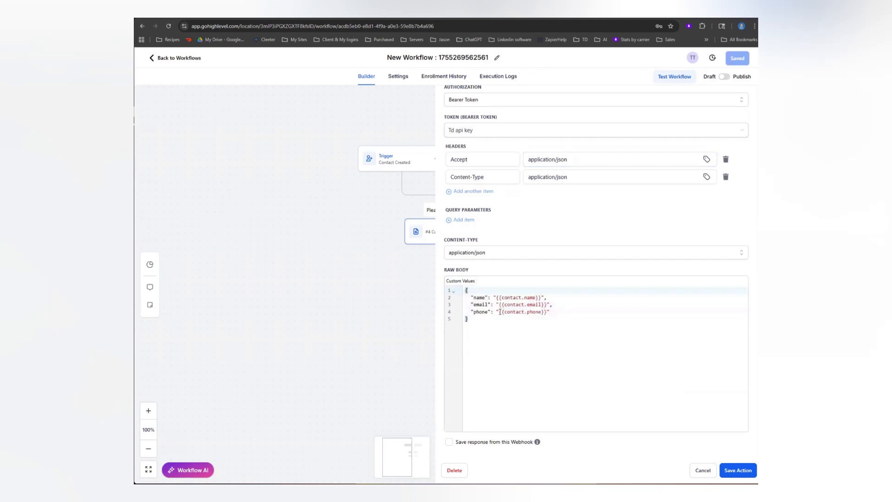
drag(551, 297, 553, 299)
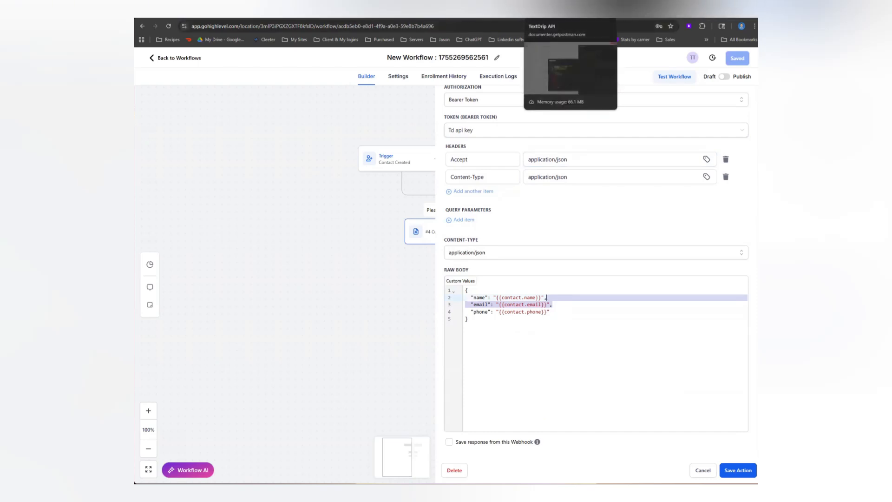
- Switch to the Textdrip API documentation and examine the create-contact example's data fields, including campaign, the custom fields and quote
click(544, 10)
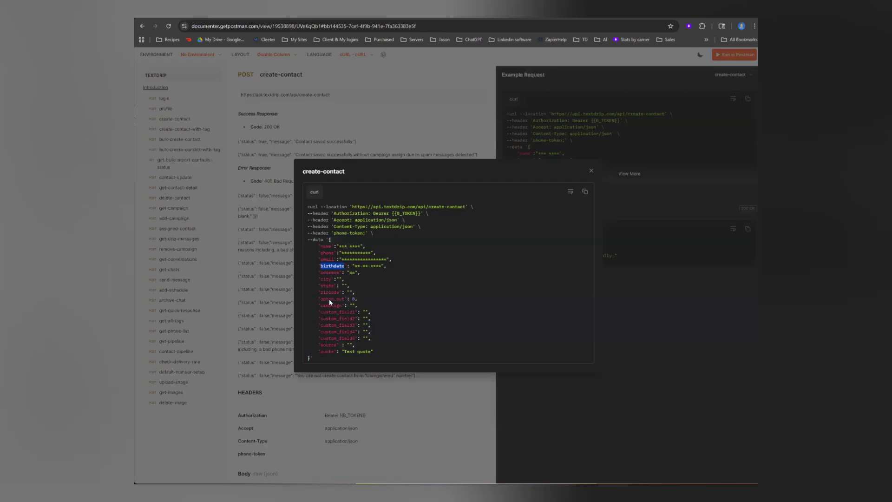
drag(324, 299, 342, 305)
click(345, 311)
drag(356, 305, 359, 301)
click(373, 352)
drag(335, 349, 334, 351)
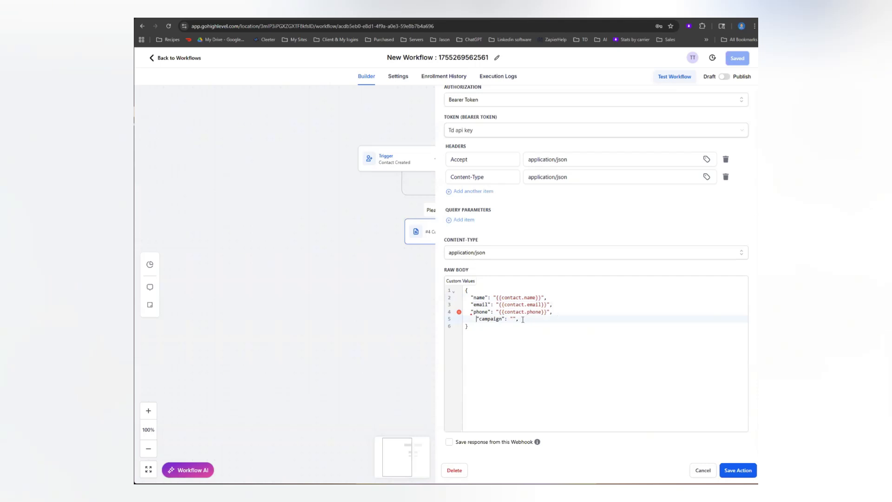
- Add an empty "campaign" line below the phone line in the webhook's raw body, aligned and without a trailing comma
key(BackSpace)
key(BackSpace)
key(BackSpace)
key(Down)
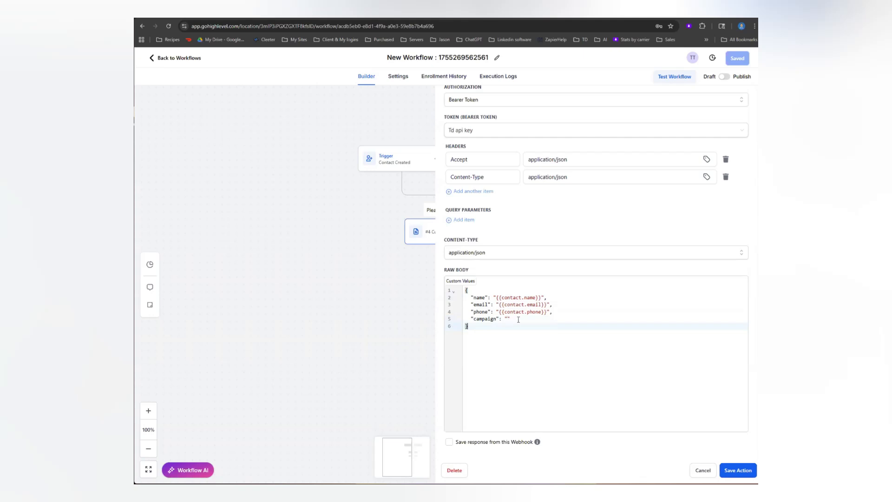
key(Up)
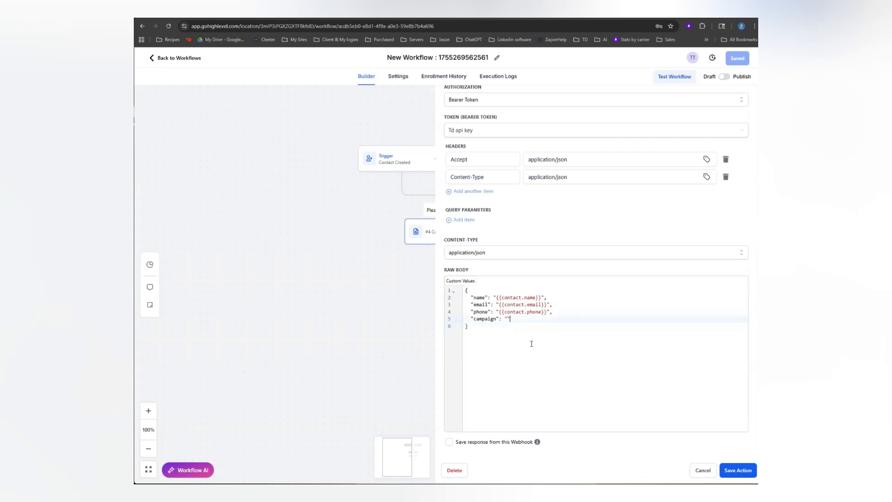
click(481, 336)
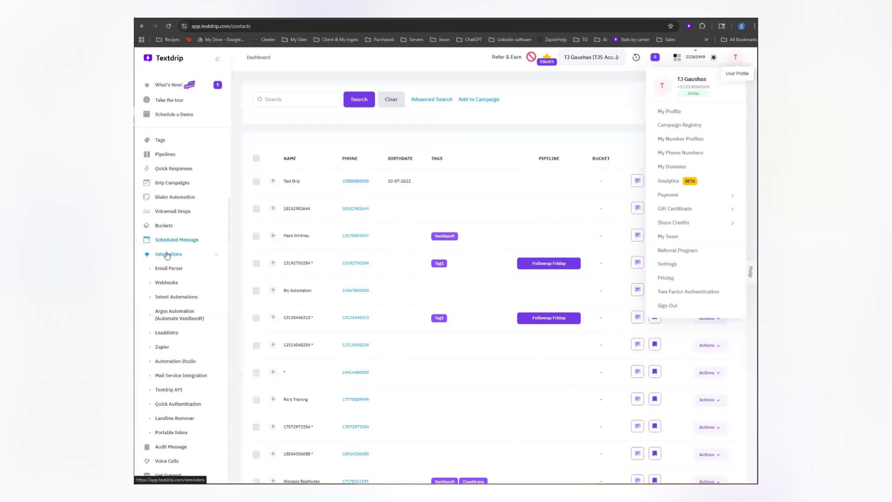
- Switch to Textdrip, open the drip campaigns list and copy the campaign ID of "Generic Normal Example - Copy"
click(167, 254)
click(168, 260)
click(168, 257)
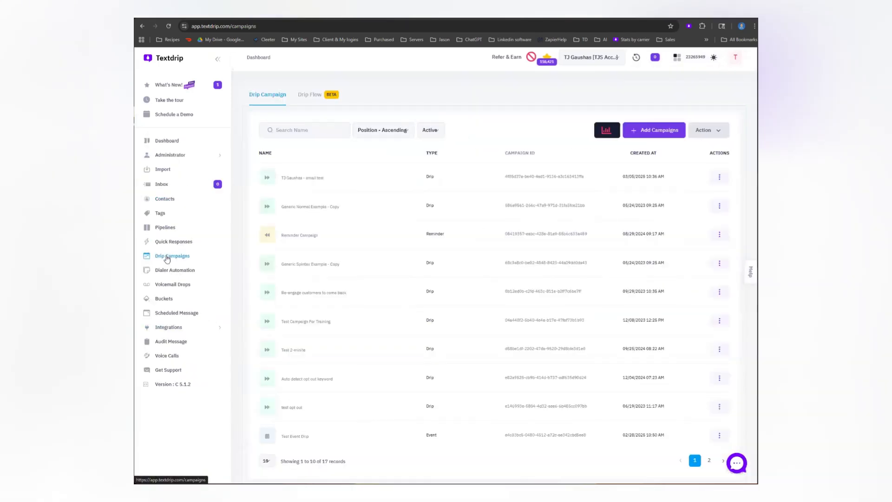
click(536, 208)
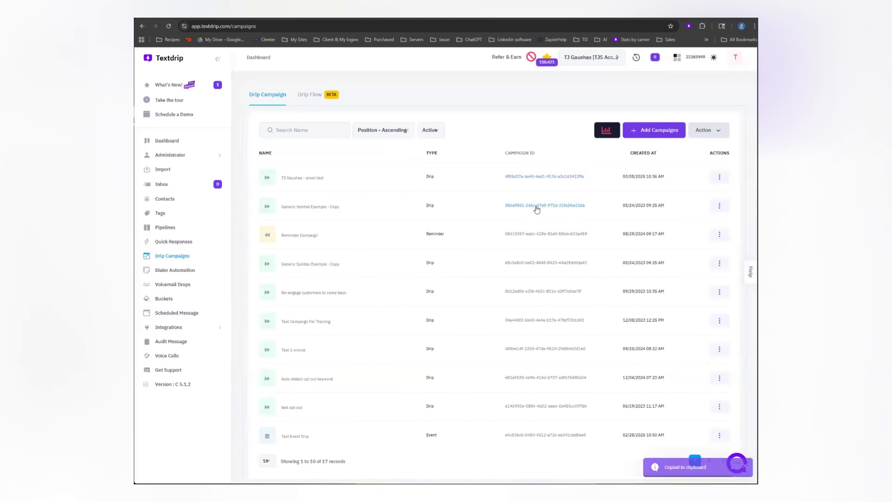
- Switch back to HighLevel, paste the copied campaign ID as the raw body's campaign value, and save the action and workflow
click(462, 18)
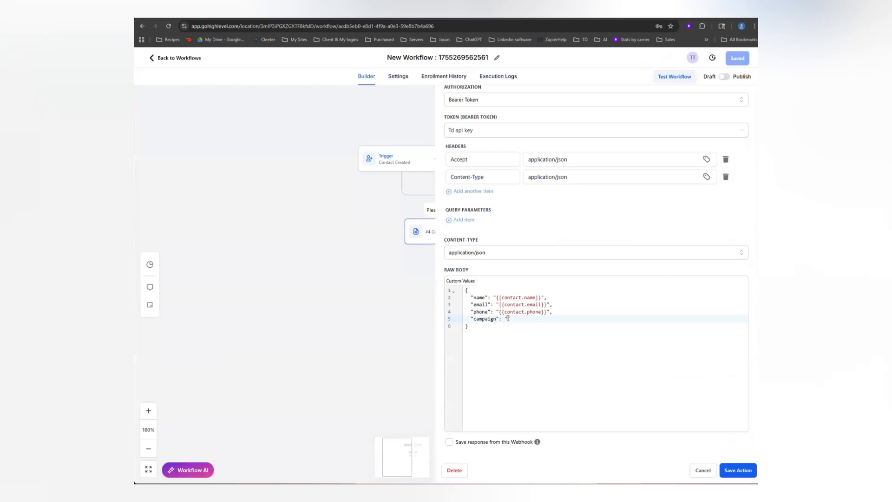
key(ctrl+v)
click(733, 468)
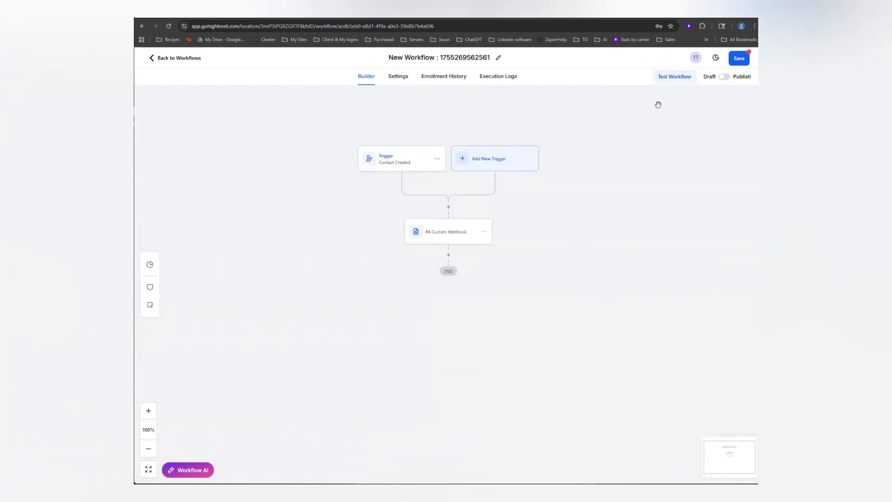
click(745, 59)
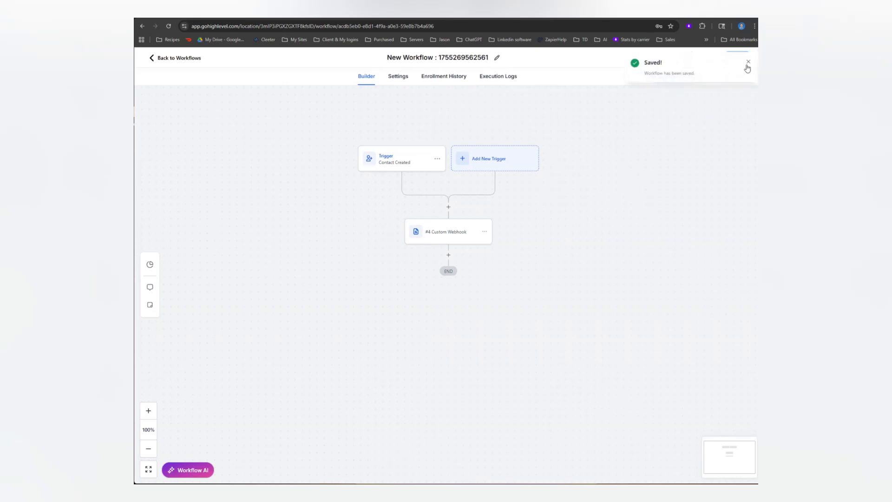
click(748, 61)
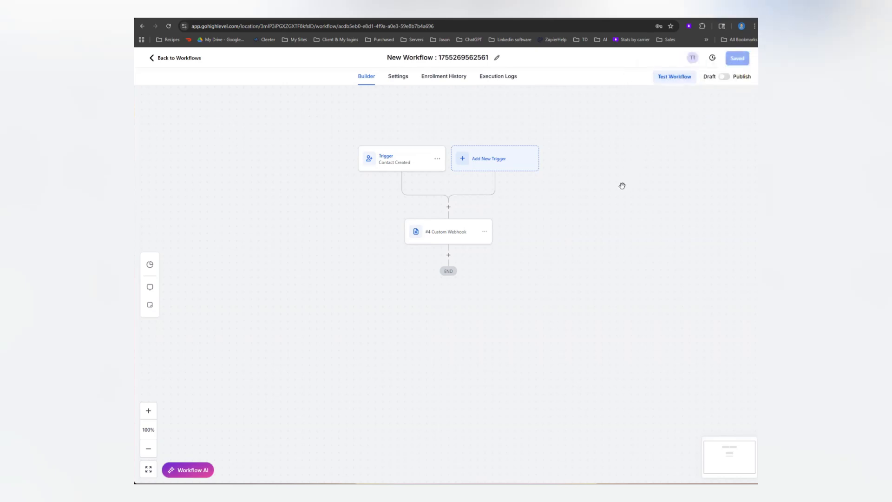
- Run a test of the workflow using the existing test contact
click(671, 77)
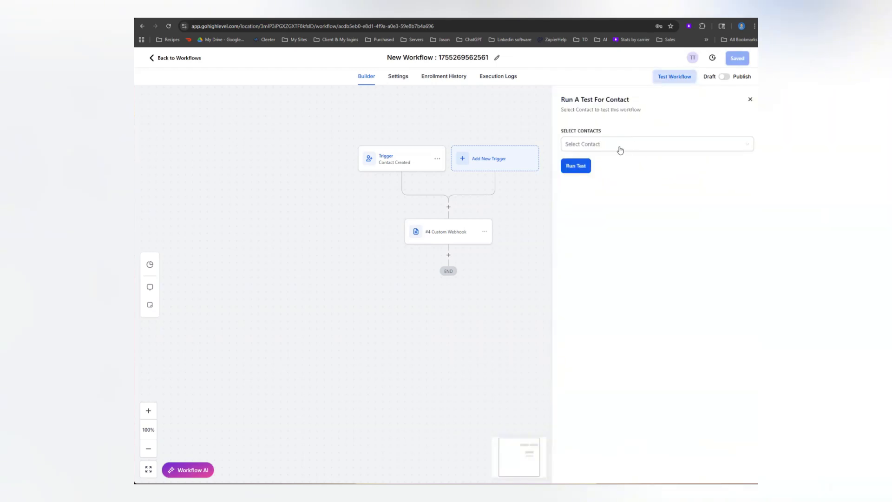
click(619, 150)
click(578, 207)
click(606, 264)
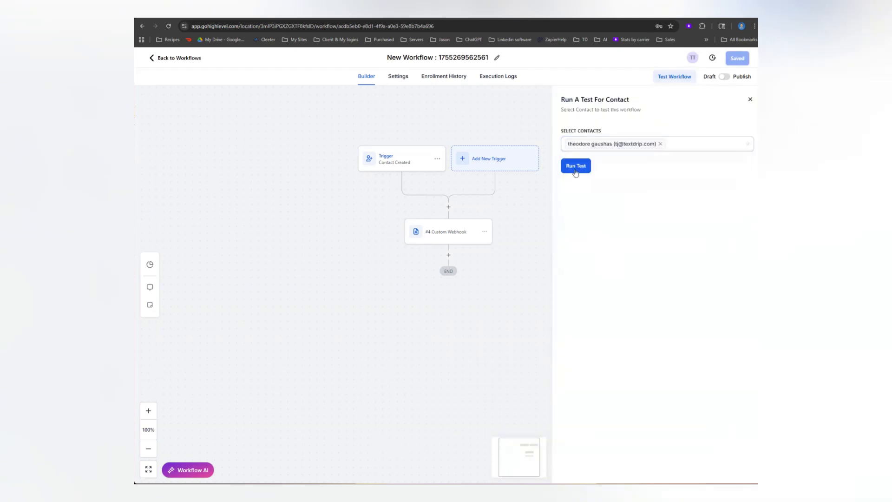
click(575, 167)
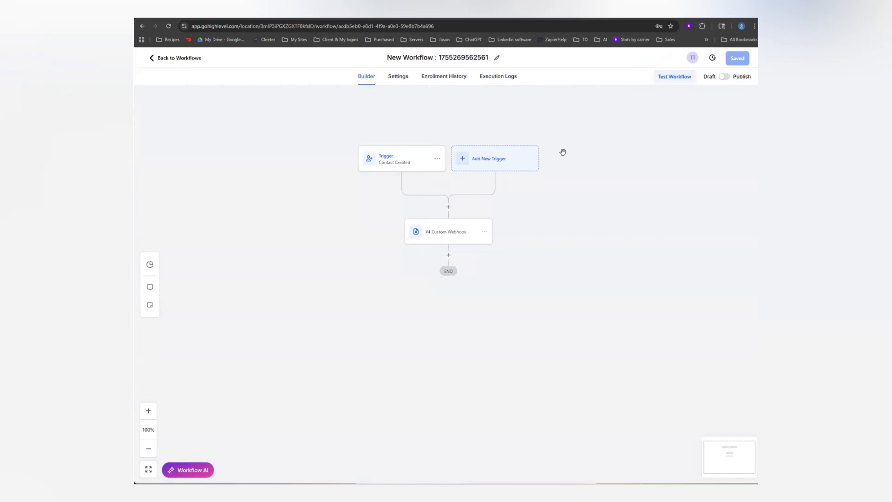
- Check the workflow's execution logs for the test run, refreshing the list and examining the newest entries' execution times
click(502, 82)
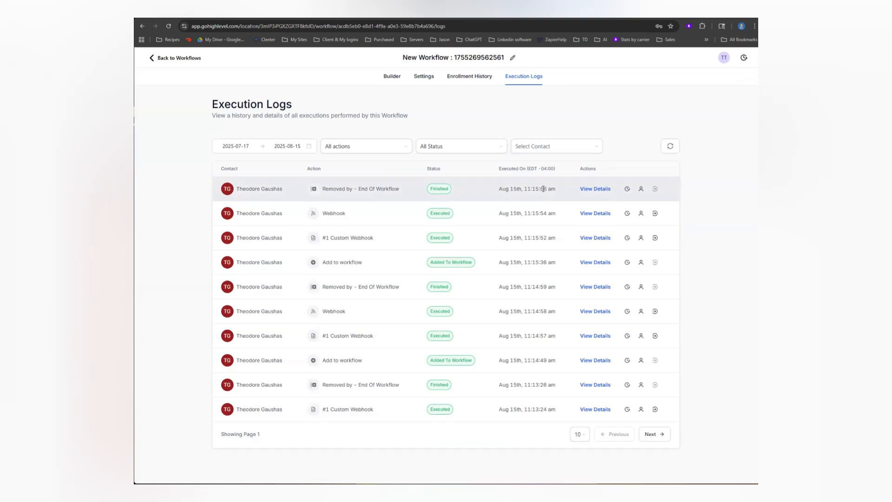
drag(541, 188, 509, 196)
click(604, 182)
click(669, 145)
drag(540, 189, 510, 190)
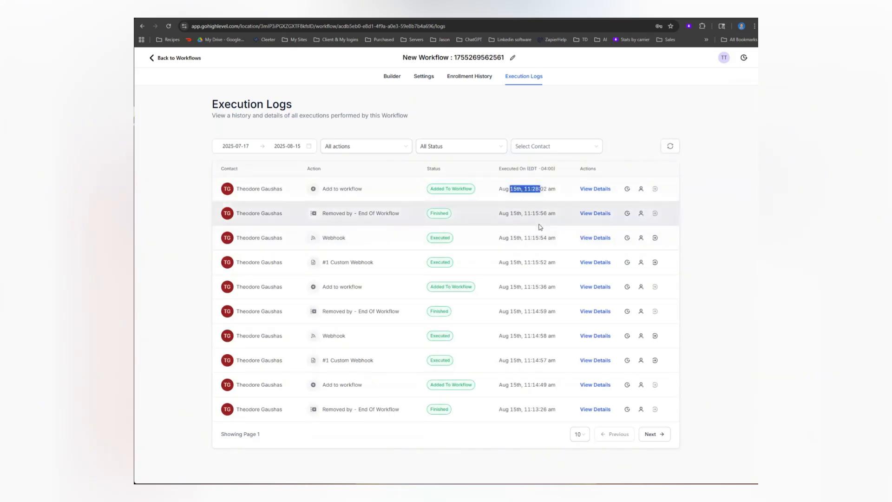
click(670, 145)
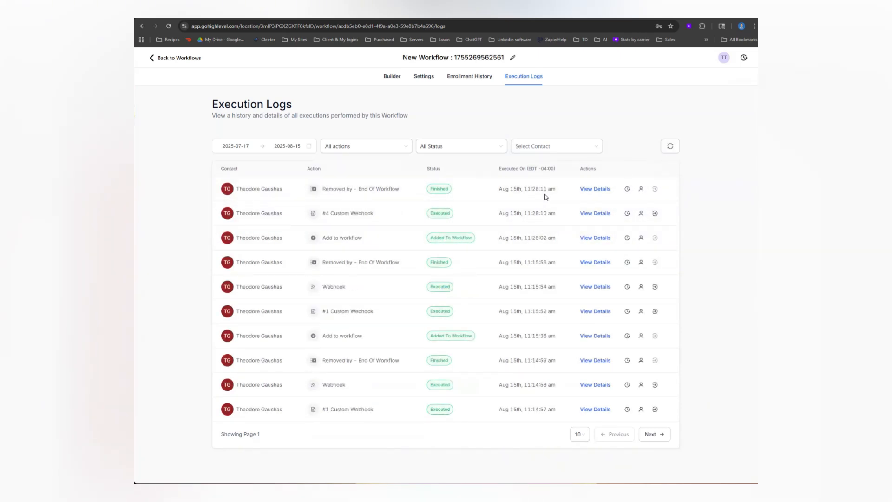
- Switch to Textdrip's contacts, open the conversation of the contact sent by the test, and review its scheduled campaign messages
click(280, 11)
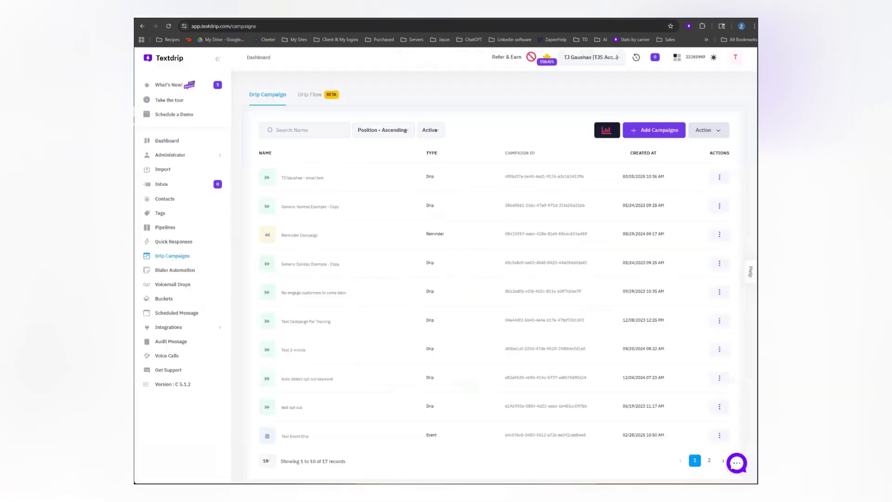
click(200, 199)
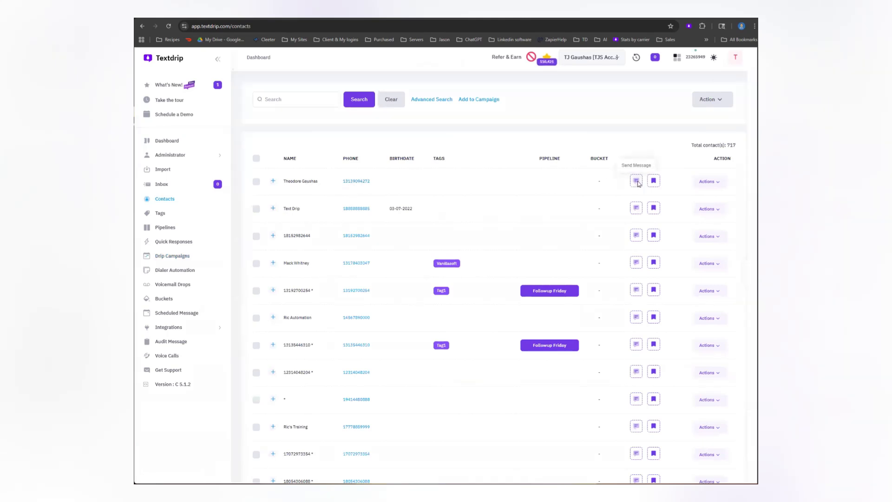
click(636, 181)
drag(646, 88, 712, 103)
drag(715, 139, 686, 379)
click(686, 380)
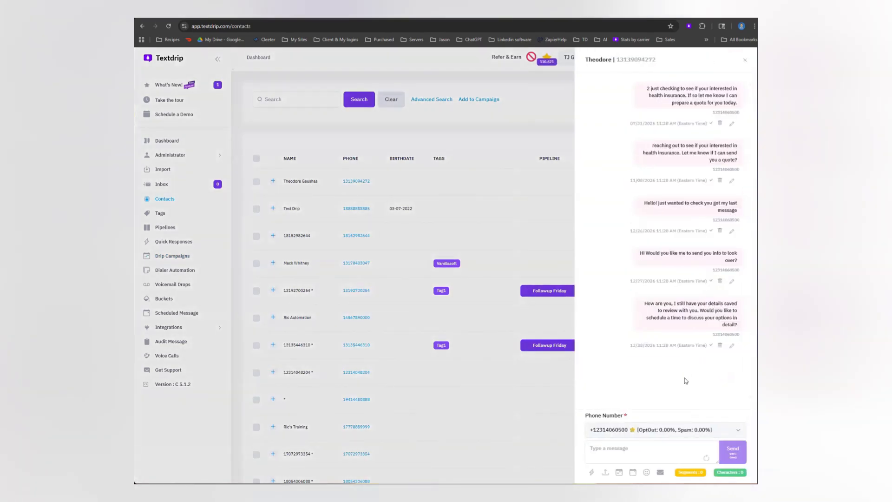